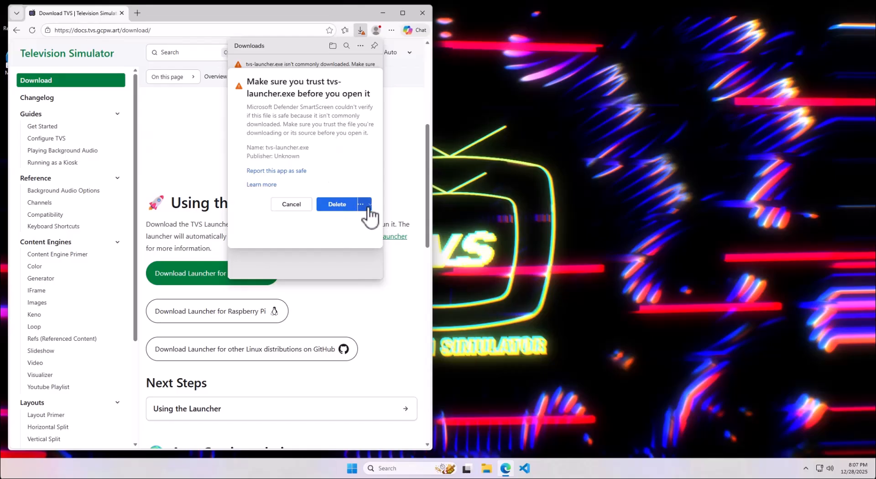
# - Keep the flagged tvs-launcher.exe download and show the file in its Downloads folder
pyautogui.click(365, 204)
pyautogui.click(357, 224)
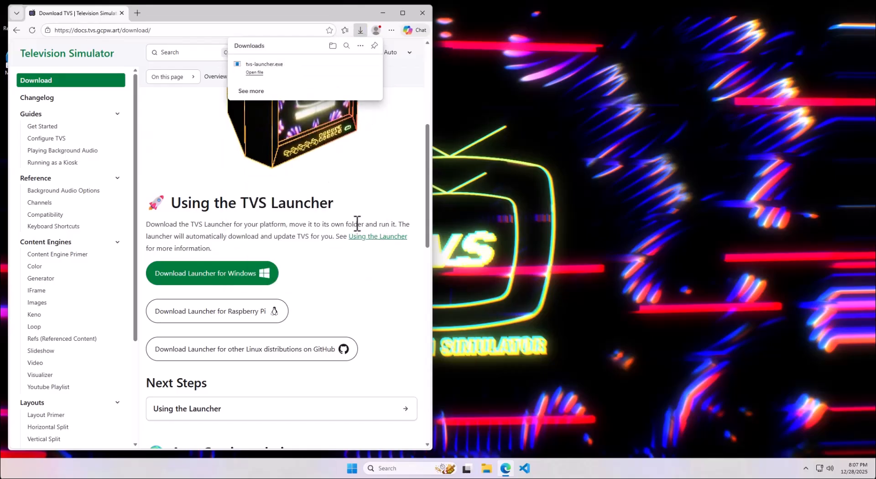
pyautogui.click(361, 65)
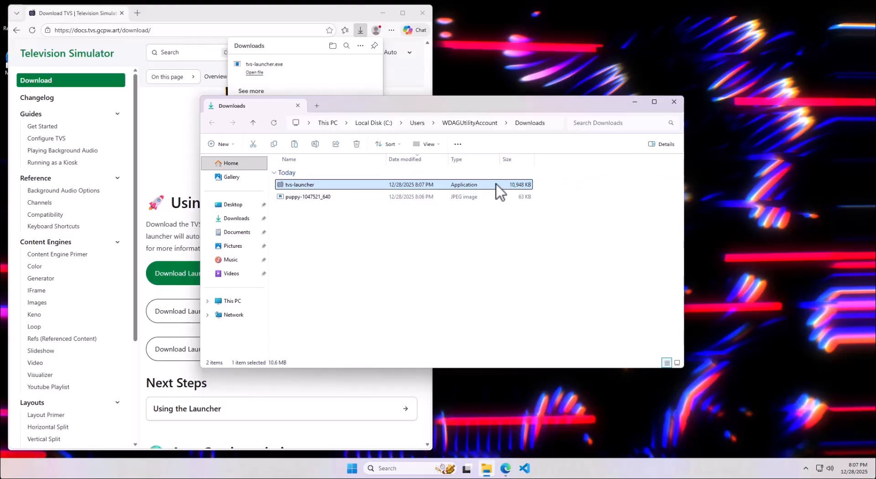
# - Create a folder named TVS at the root of Local Disk (C:)
pyautogui.click(229, 301)
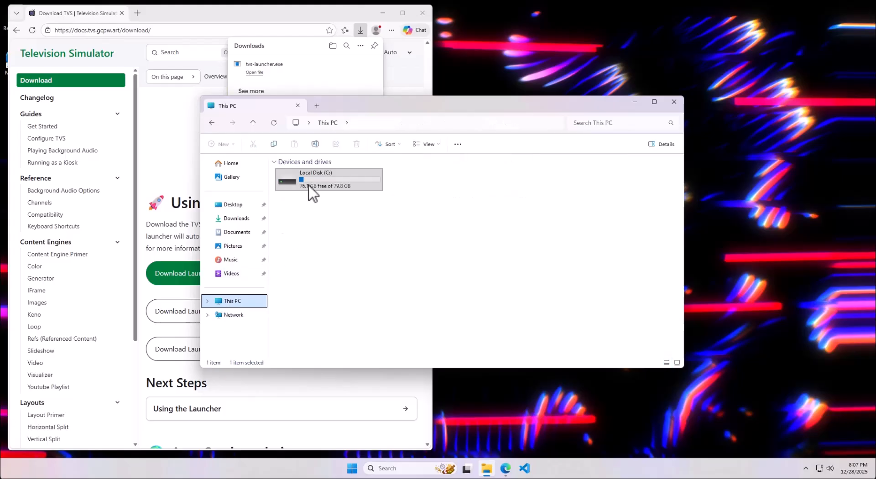
pyautogui.doubleClick(310, 180)
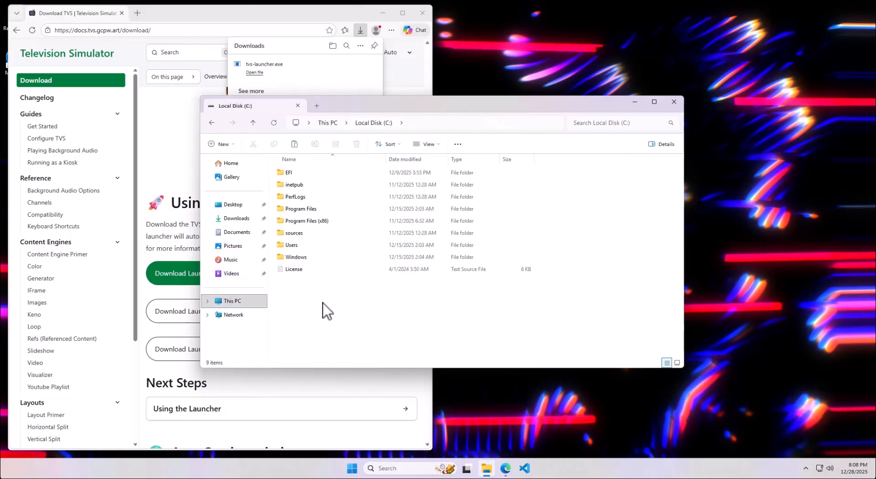
pyautogui.rightClick(323, 303)
pyautogui.moveTo(423, 386)
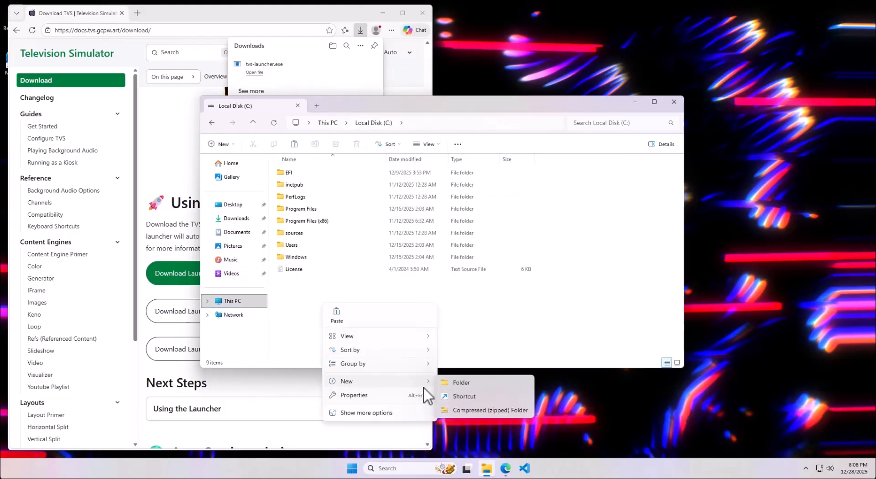
pyautogui.click(491, 383)
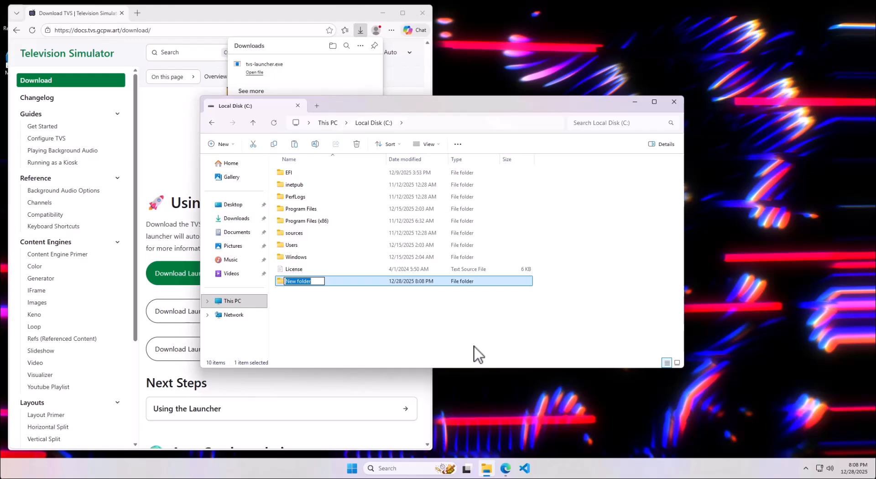
pyautogui.write('TVS')
pyautogui.press('Return')
# - Move the downloaded tvs-launcher application into the TVS folder
pyautogui.press('Return')
pyautogui.hotkey('ctrl', 'v')
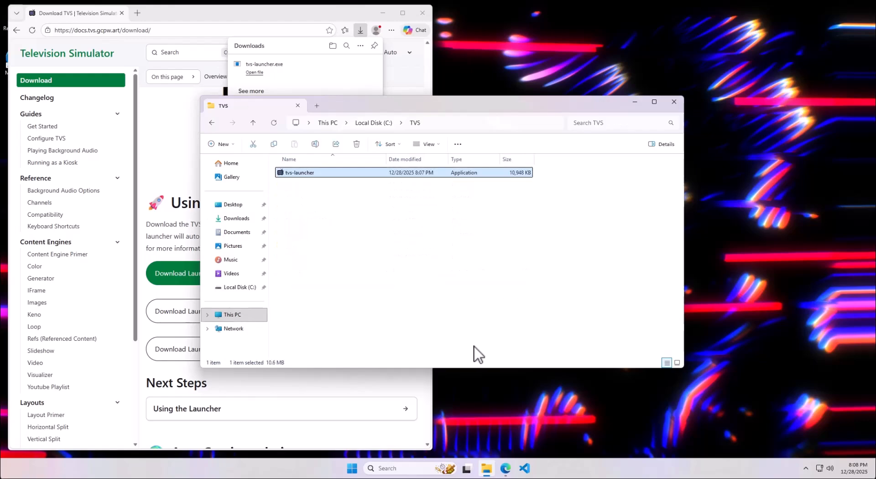
pyautogui.click(338, 214)
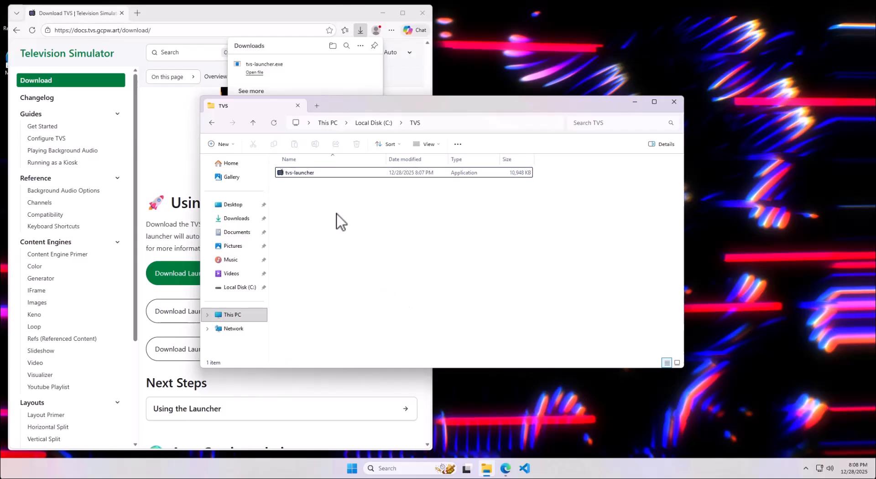
# - Run tvs-launcher and have the Television Simulator Launcher update to the latest version, v5.7.0-beta
pyautogui.click(315, 176)
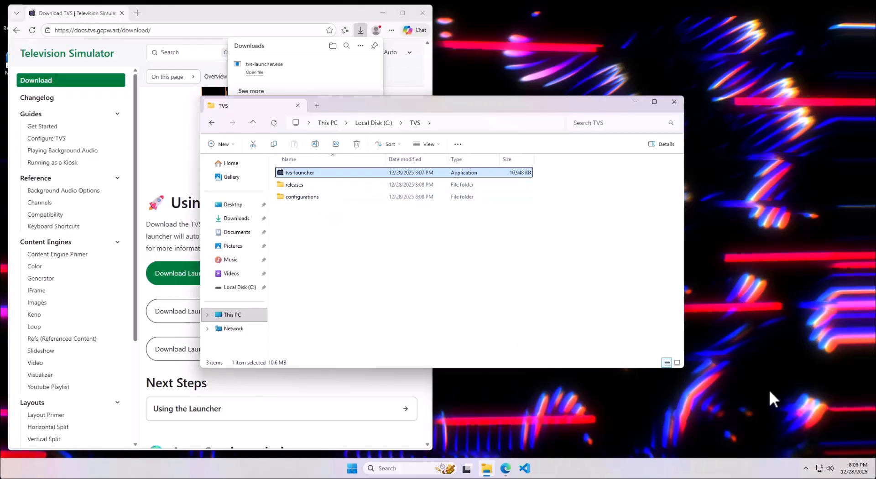
pyautogui.click(807, 467)
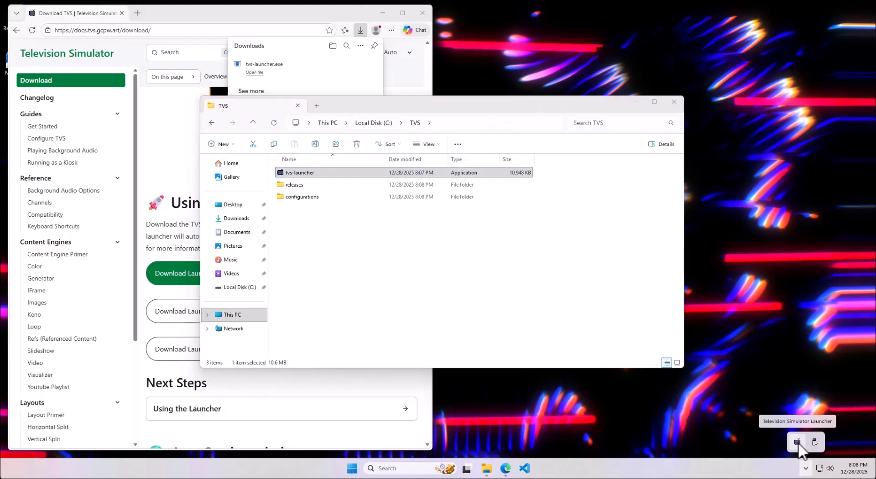
pyautogui.rightClick(798, 442)
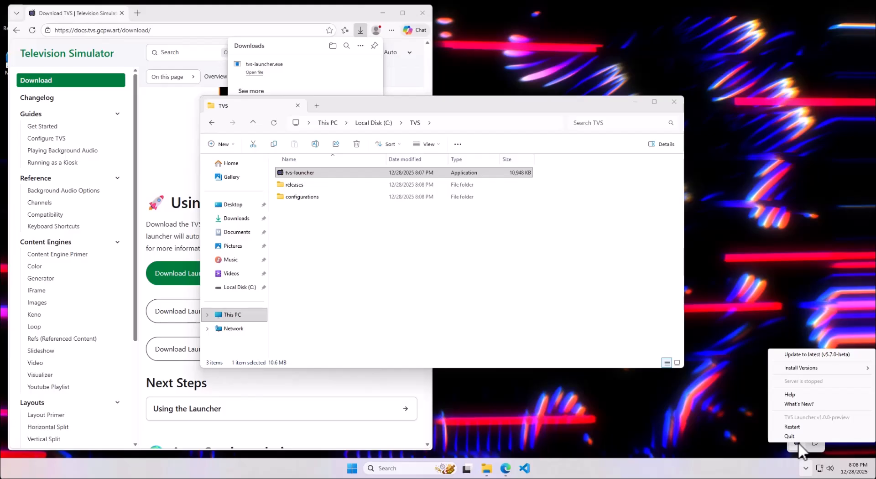
pyautogui.click(803, 355)
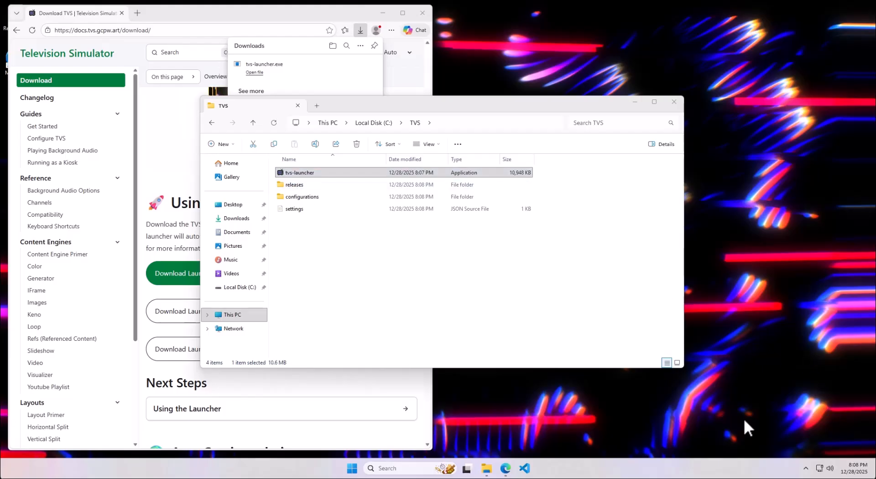
pyautogui.click(806, 468)
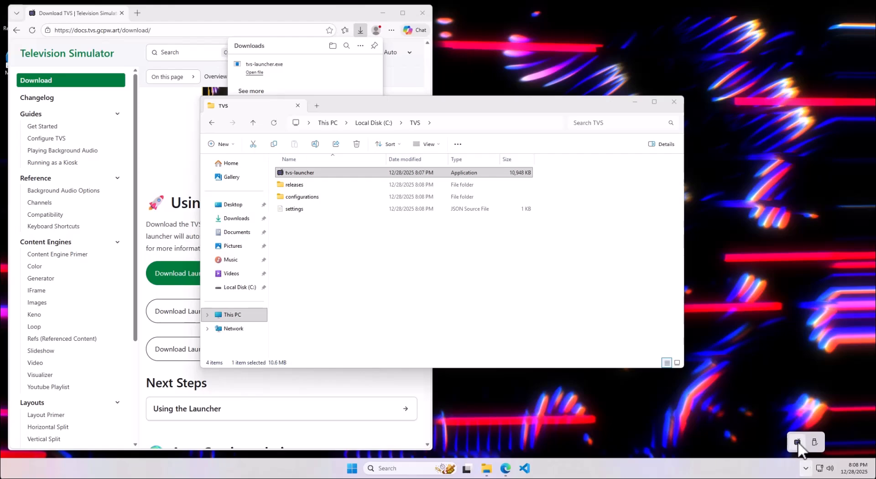
pyautogui.rightClick(798, 443)
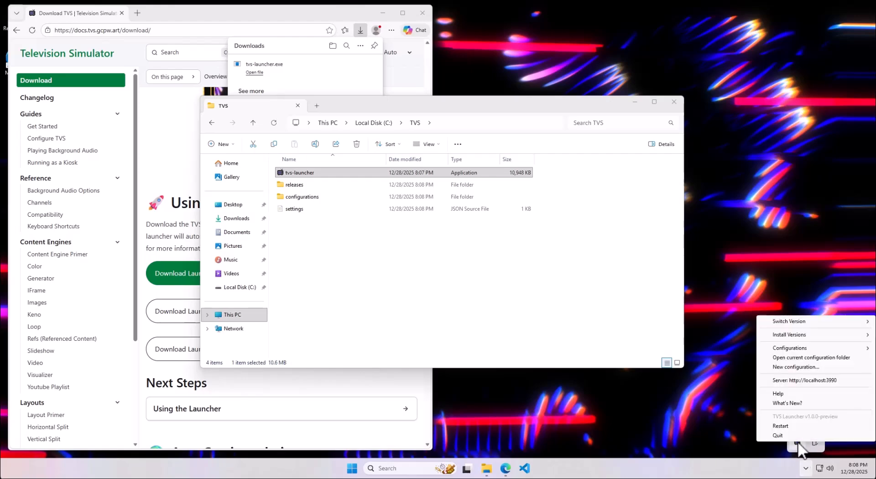
pyautogui.click(798, 380)
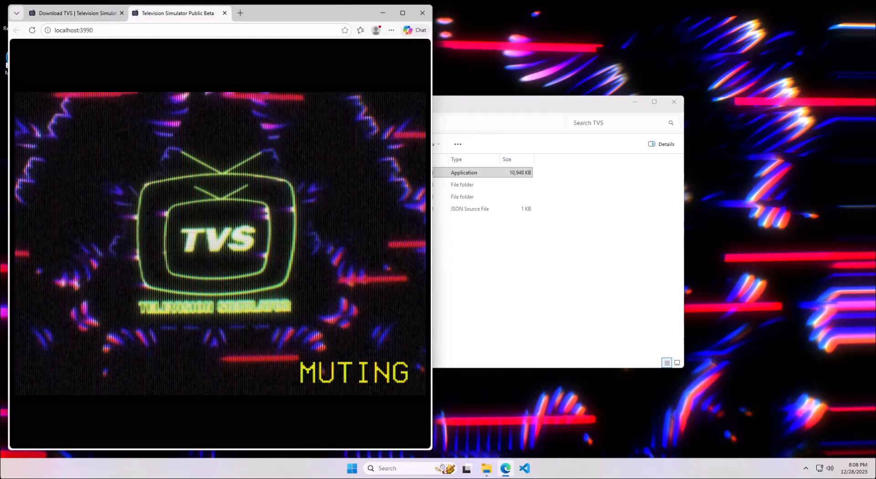
# - Switch to File Explorer, open config.tvs from the configurations\default folder in Visual Studio Code, and dismiss the disabled-updates notification
pyautogui.click(568, 256)
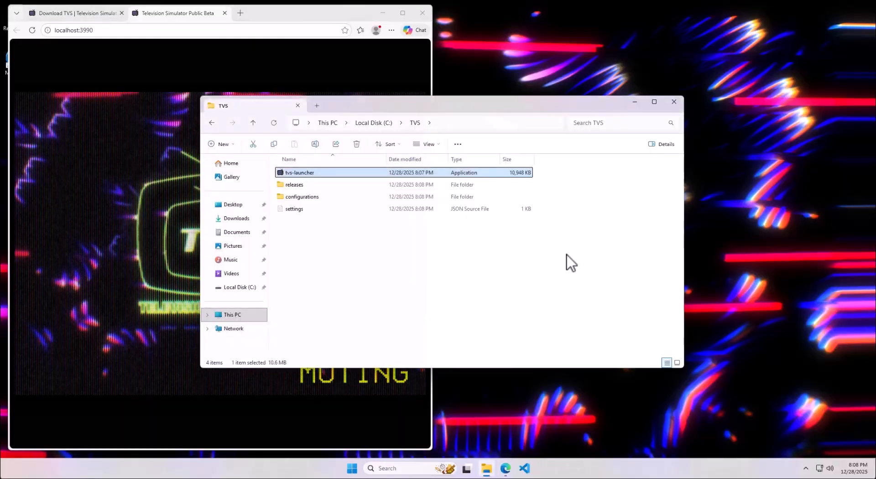
pyautogui.doubleClick(302, 197)
pyautogui.doubleClick(302, 173)
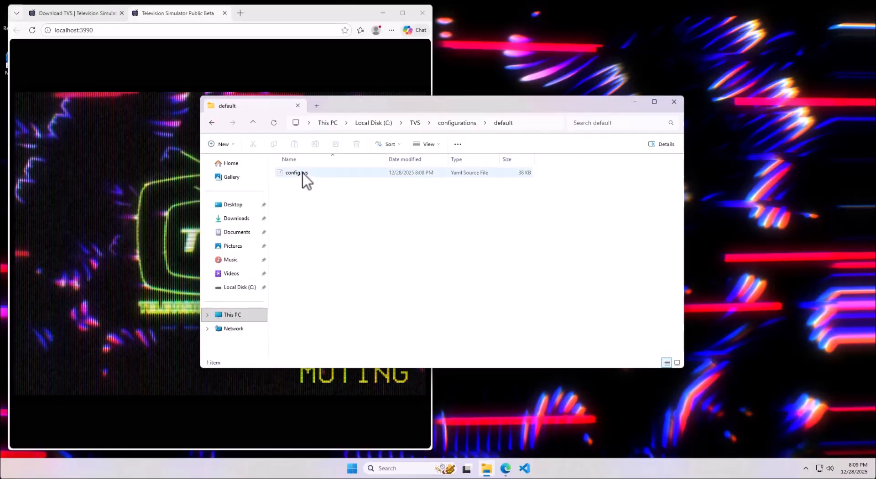
pyautogui.doubleClick(307, 174)
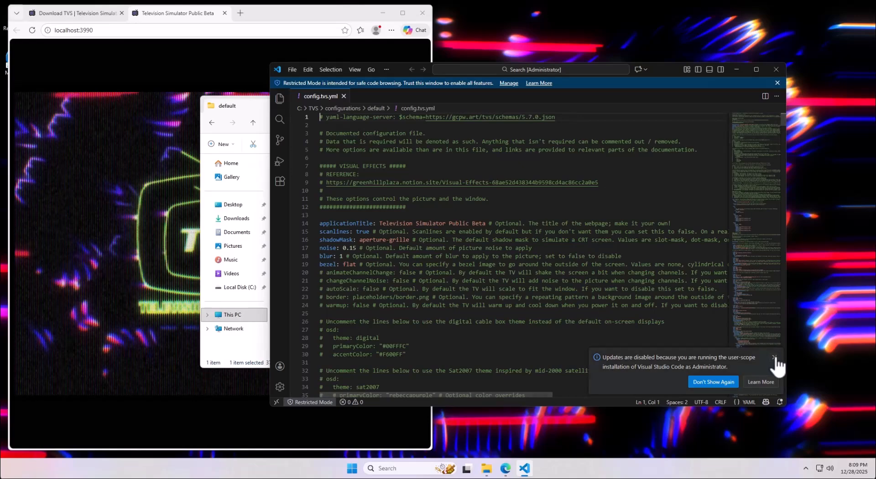
pyautogui.click(775, 358)
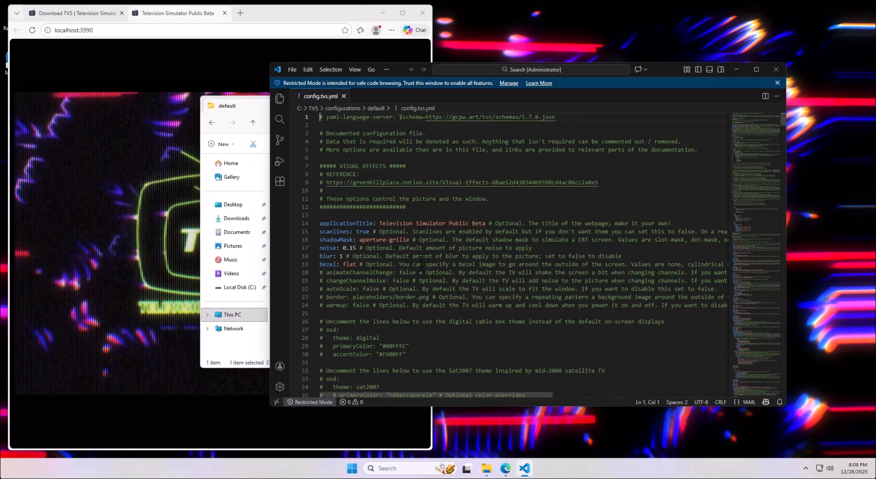
pyautogui.scroll(-2, 420, 258)
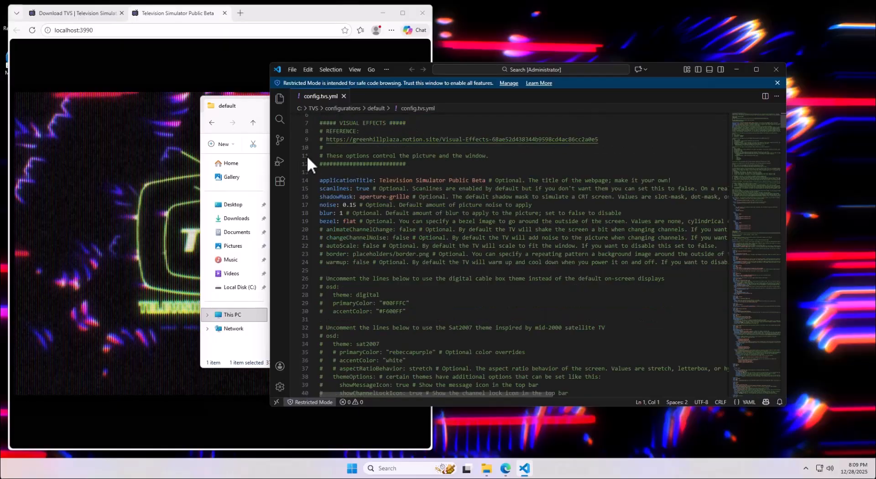
pyautogui.click(321, 180)
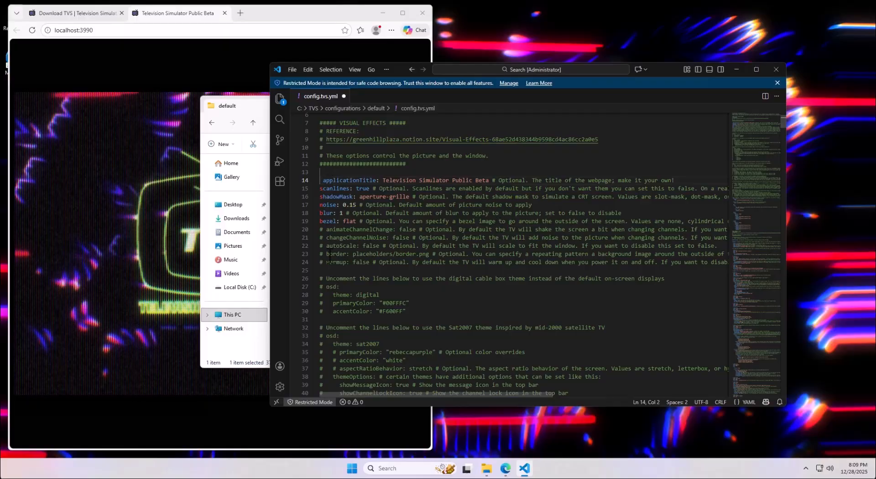
pyautogui.press('BackSpace')
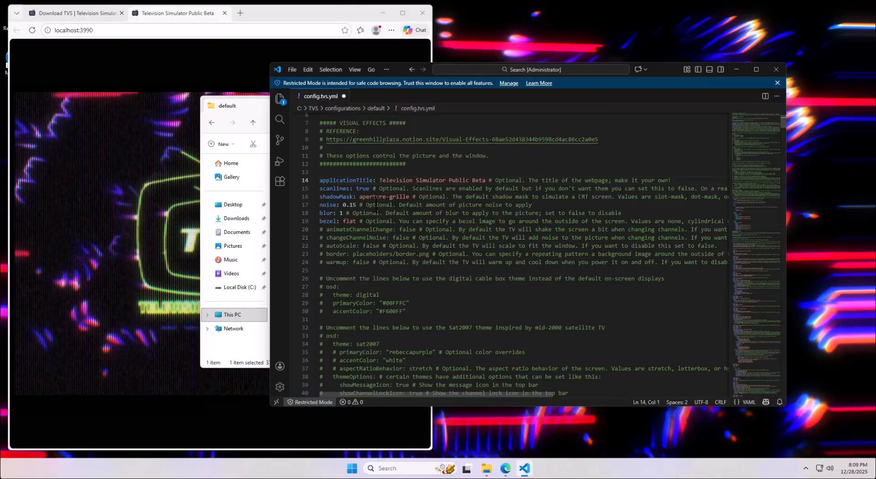
# - Set defaultChannel to 1 in the saved config.tvs.yml, and reload the simulator page in Edge
pyautogui.scroll(-10, 388, 203)
pyautogui.scroll(-20, 391, 204)
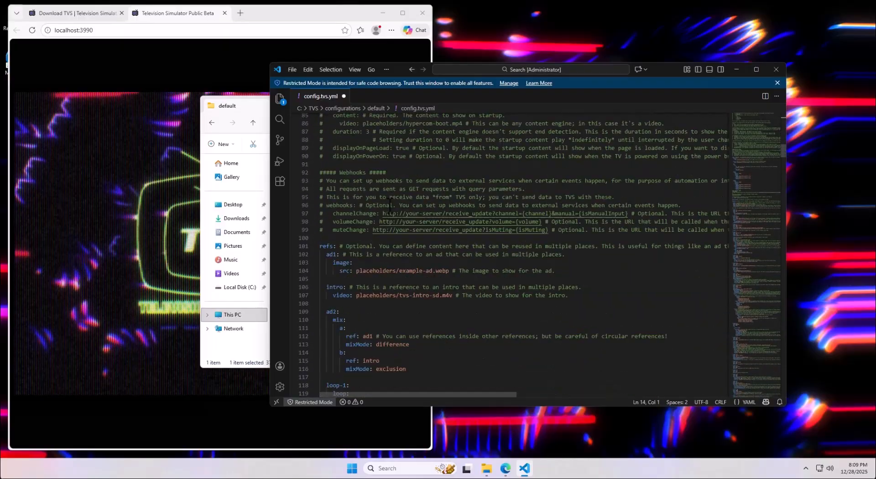
pyautogui.scroll(-6, 389, 207)
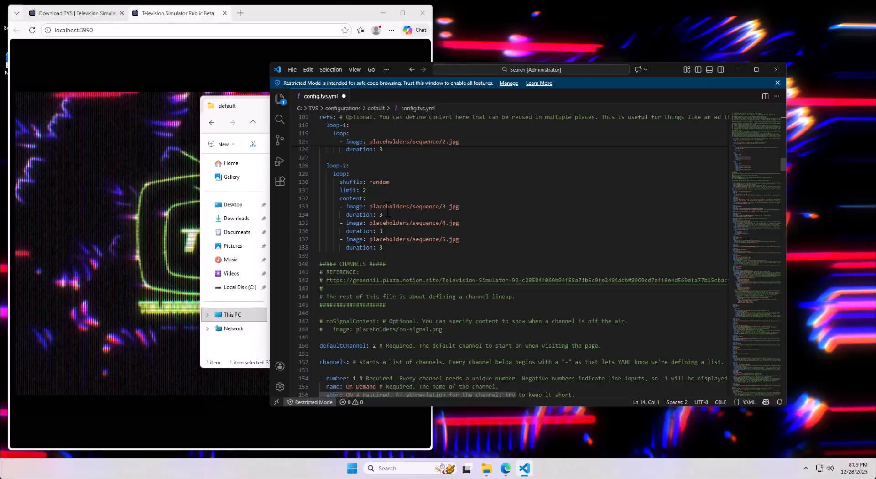
pyautogui.scroll(-8, 388, 210)
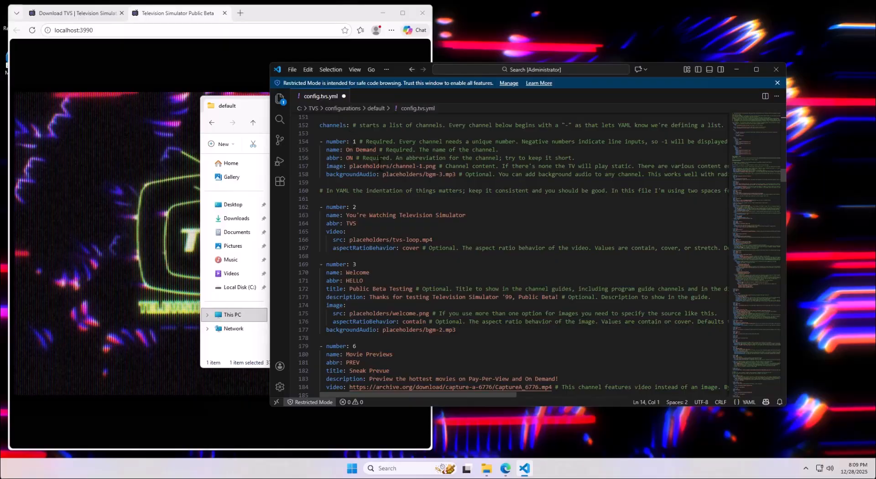
pyautogui.scroll(3, 354, 142)
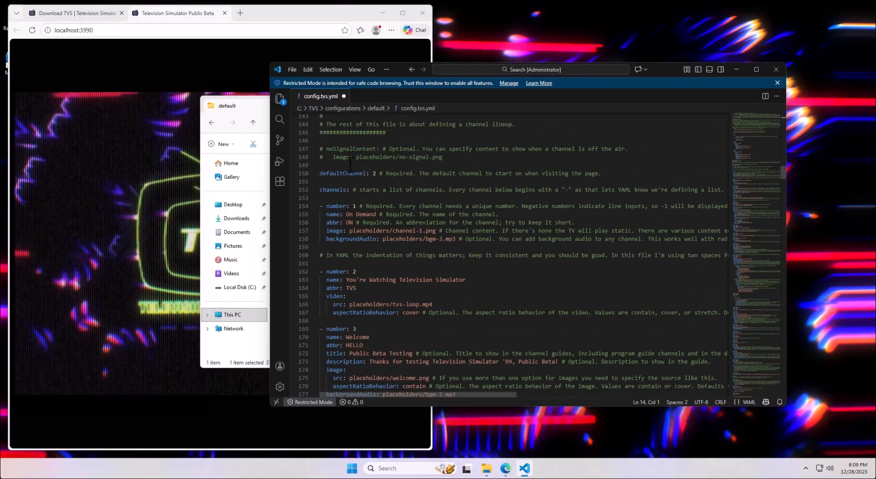
pyautogui.doubleClick(373, 173)
pyautogui.write('1')
pyautogui.hotkey('ctrl', 's')
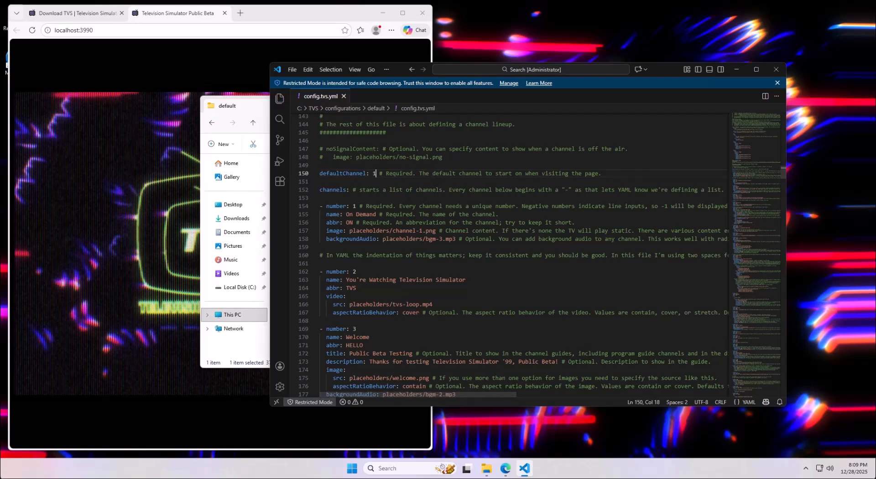
pyautogui.hotkey('alt', 'Tab')
pyautogui.press('F5')
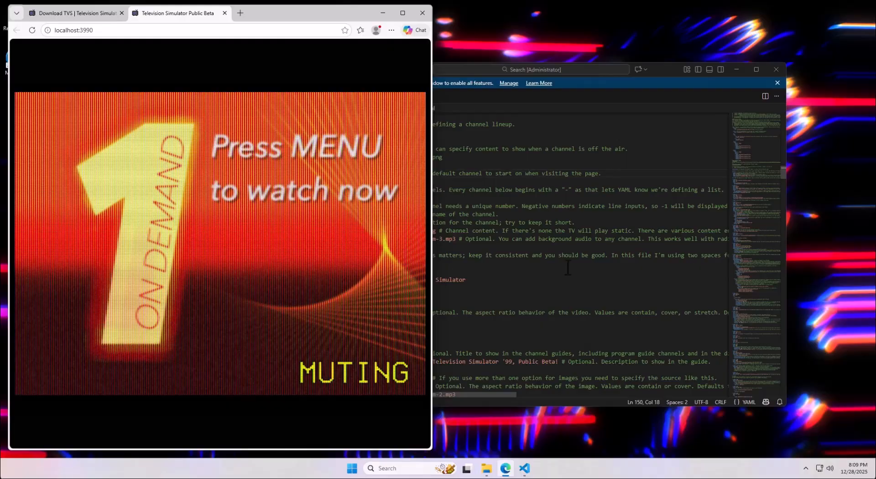
# - Switch to File Explorer and put the puppy-1047521_640 image from Downloads into the configurations\default folder
pyautogui.click(486, 469)
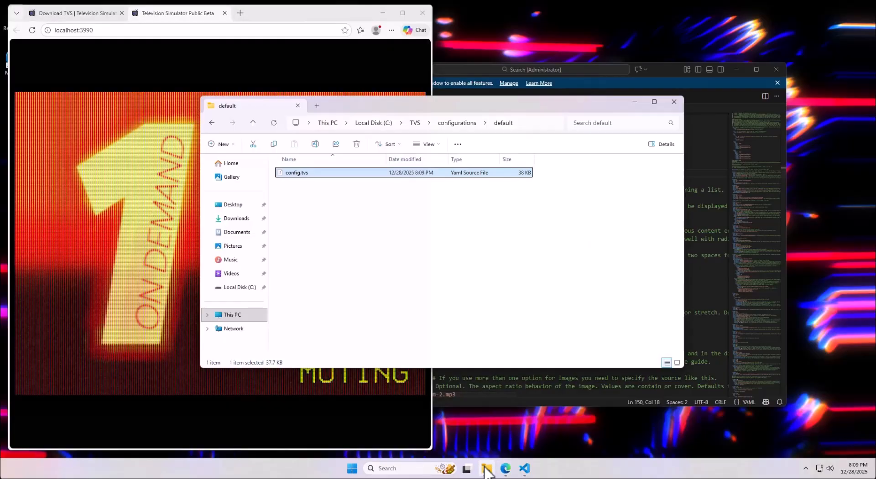
pyautogui.click(426, 293)
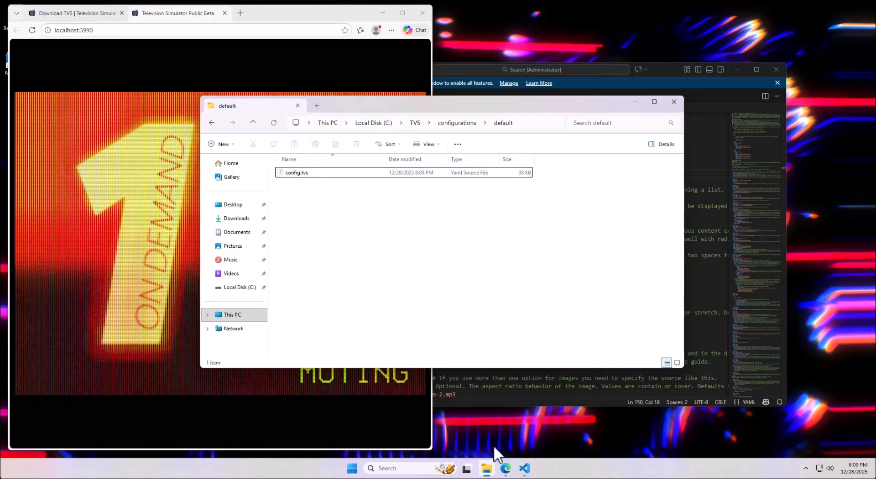
pyautogui.click(231, 218)
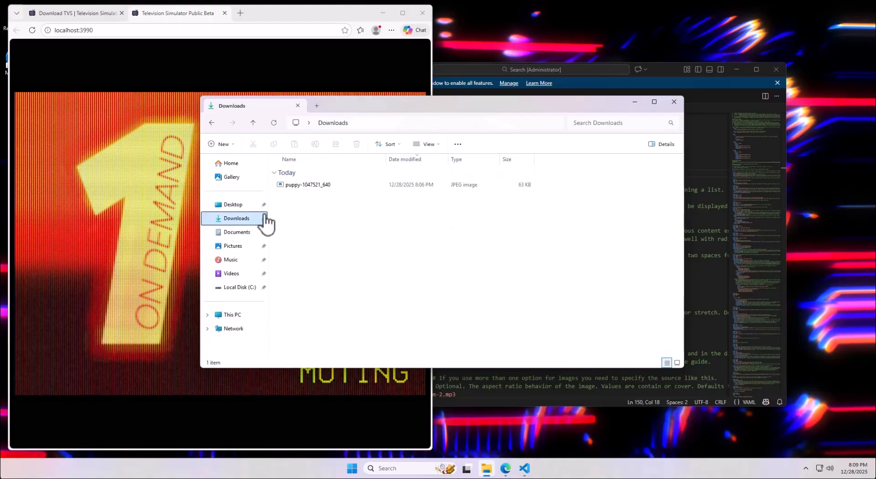
pyautogui.click(316, 184)
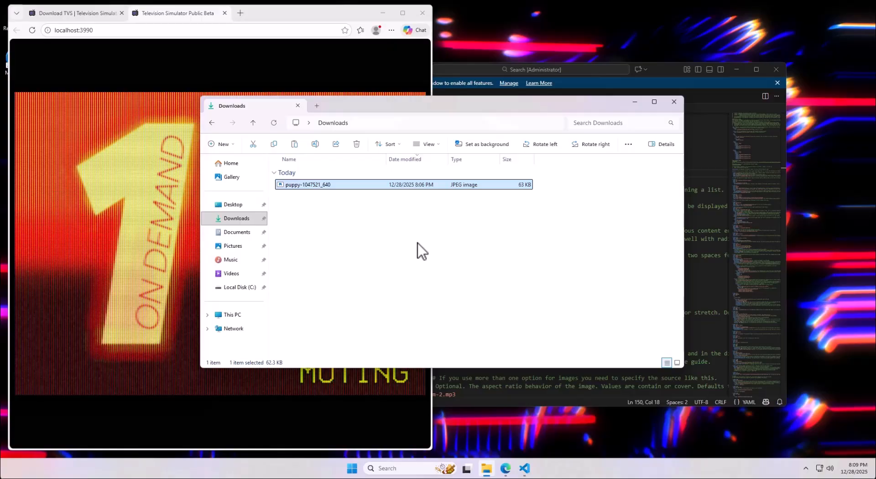
pyautogui.hotkey('alt', 'Left')
pyautogui.hotkey('ctrl', 'v')
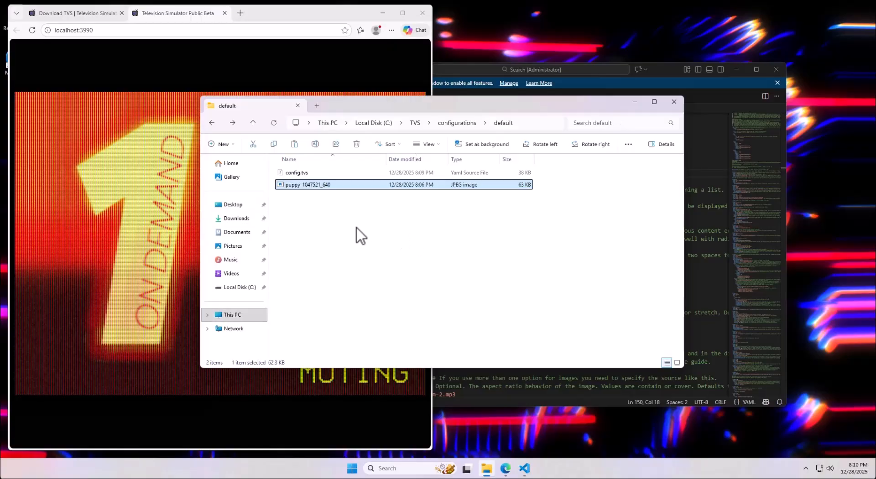
# - Rename the puppy-1047521_640 image in the configurations\default folder to puppy
pyautogui.press('F2')
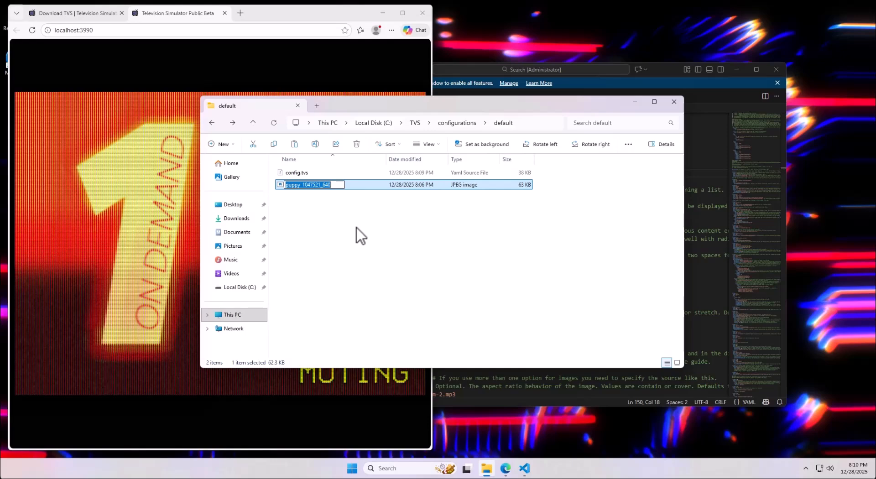
pyautogui.write('puppy')
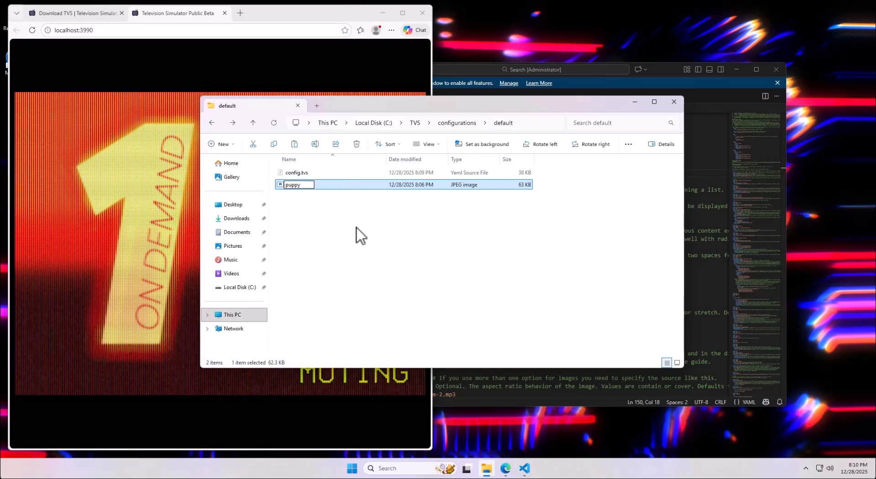
pyautogui.press('Return')
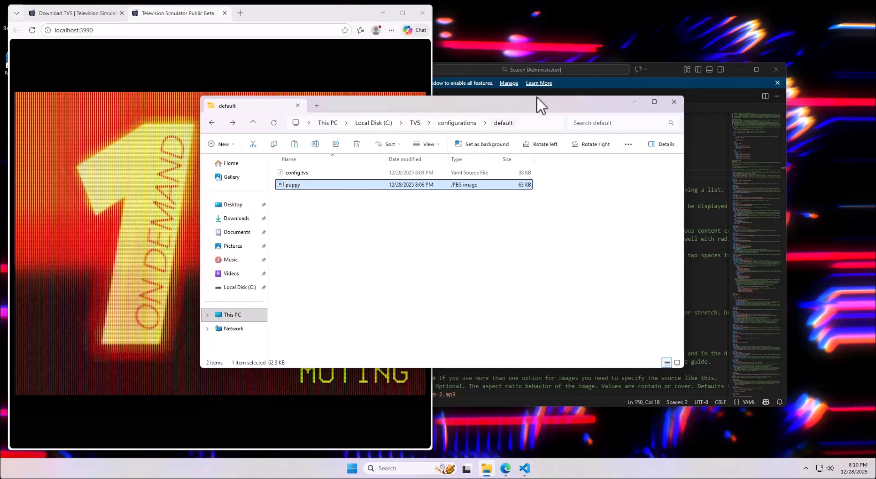
# - Switch to Visual Studio Code, set channel 1's image to puppy.jpg in the saved config.tvs.yml, and bring the simulator page in Edge forward
pyautogui.click(674, 67)
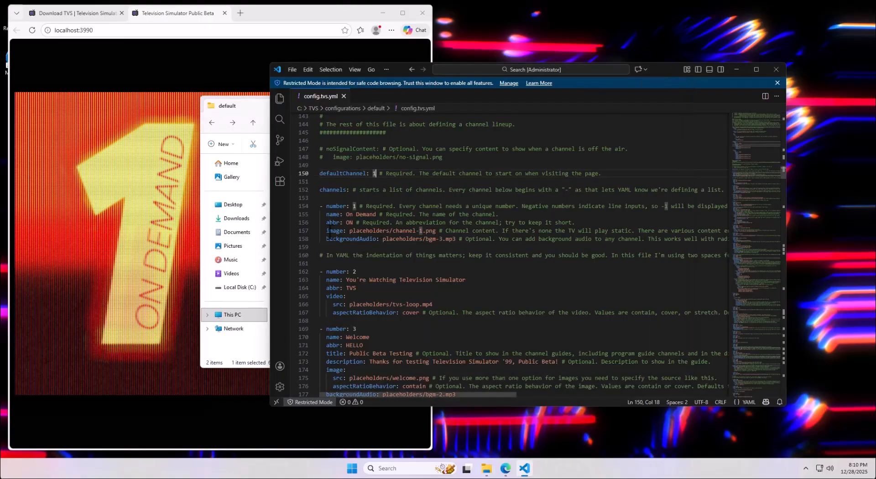
pyautogui.click(329, 230)
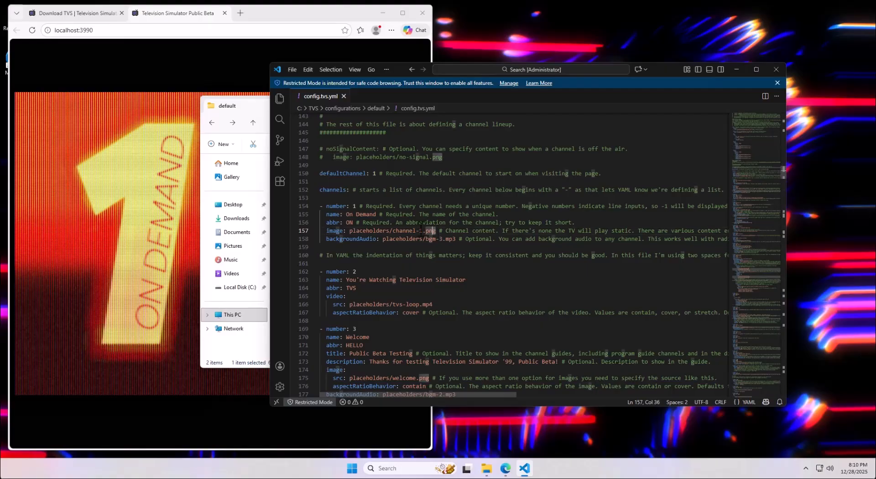
pyautogui.moveTo(436, 231); pyautogui.dragTo(349, 231)
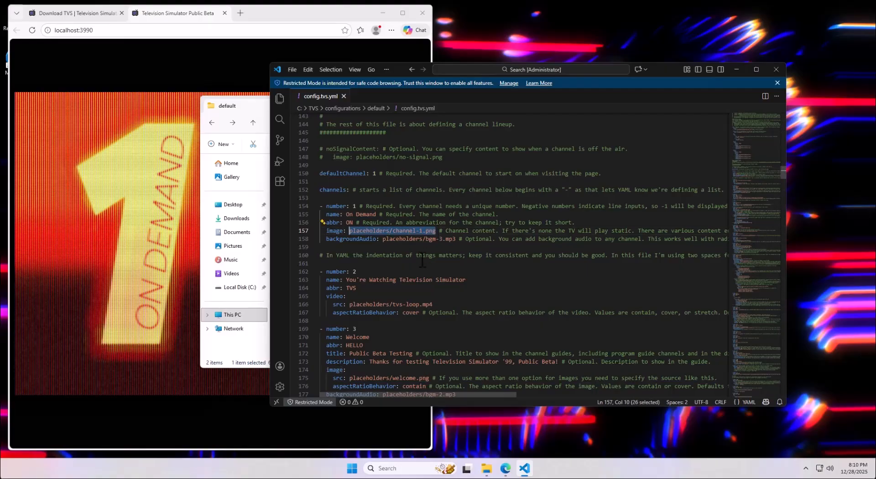
pyautogui.write('puppy.jp')
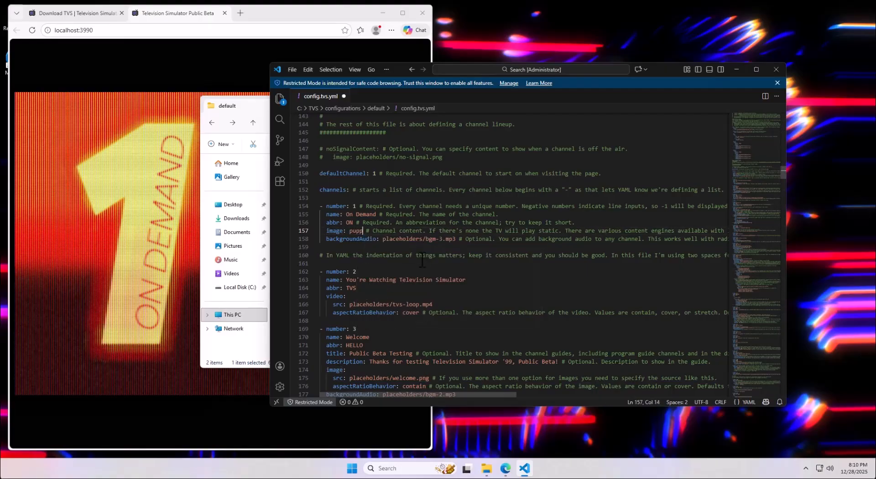
pyautogui.write('g')
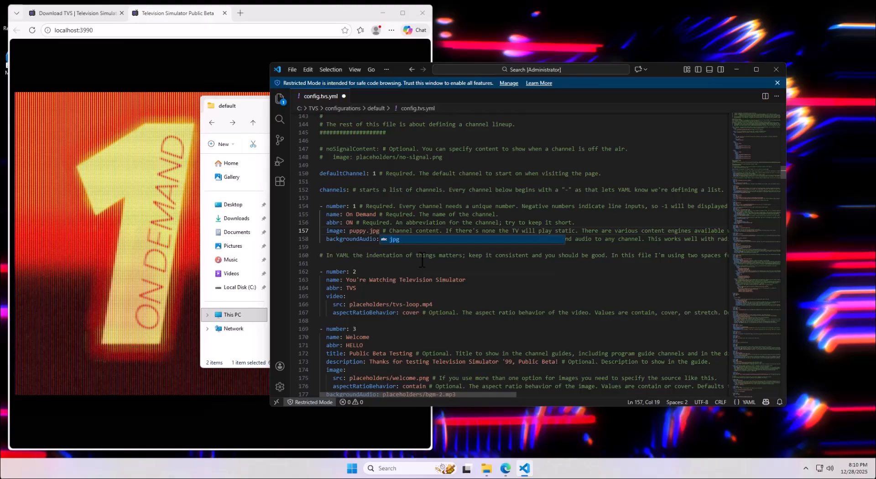
pyautogui.hotkey('ctrl', 's')
pyautogui.click(195, 180)
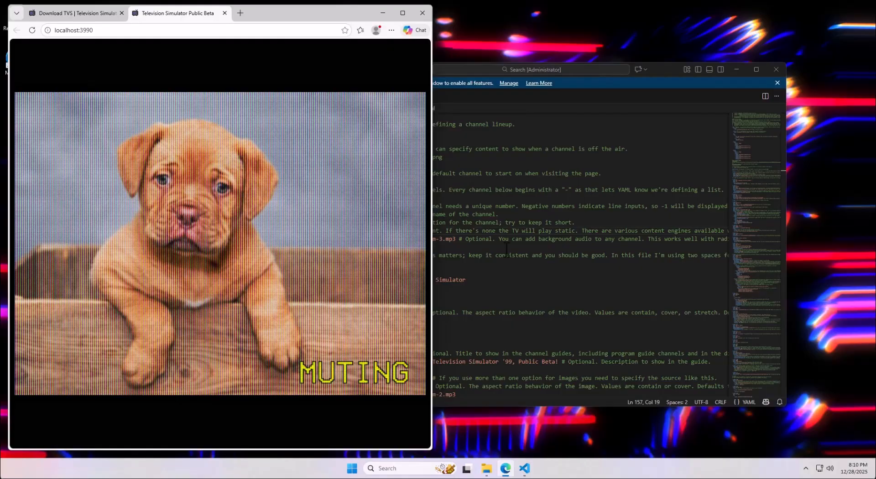
# - Switch to File Explorer and examine the contents of the v5.7.0-beta folder in C:\TVS\releases
pyautogui.click(485, 468)
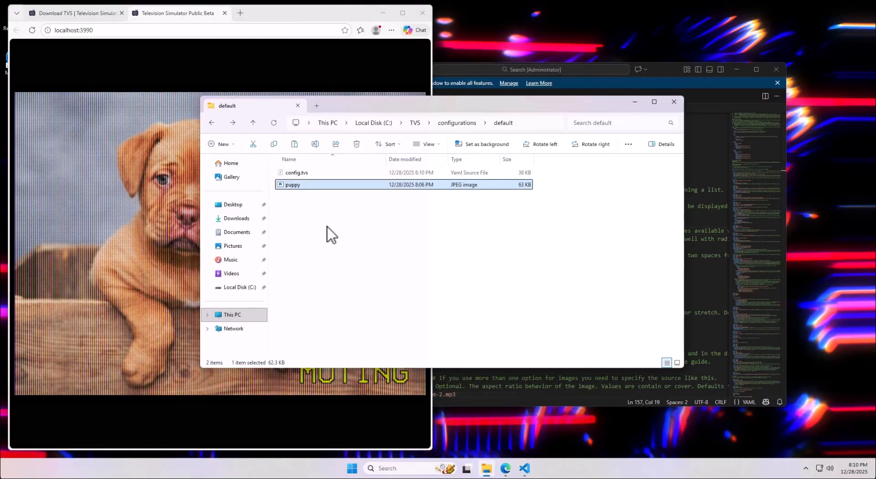
pyautogui.click(456, 123)
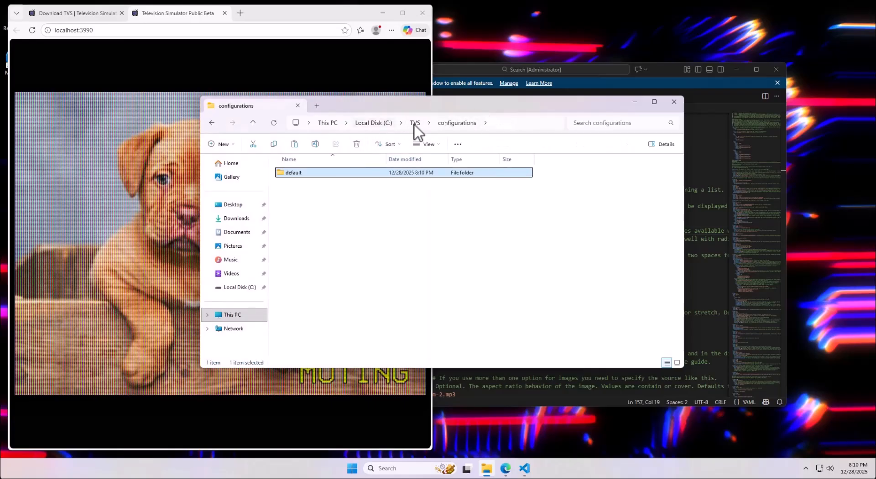
pyautogui.click(415, 123)
pyautogui.doubleClick(296, 183)
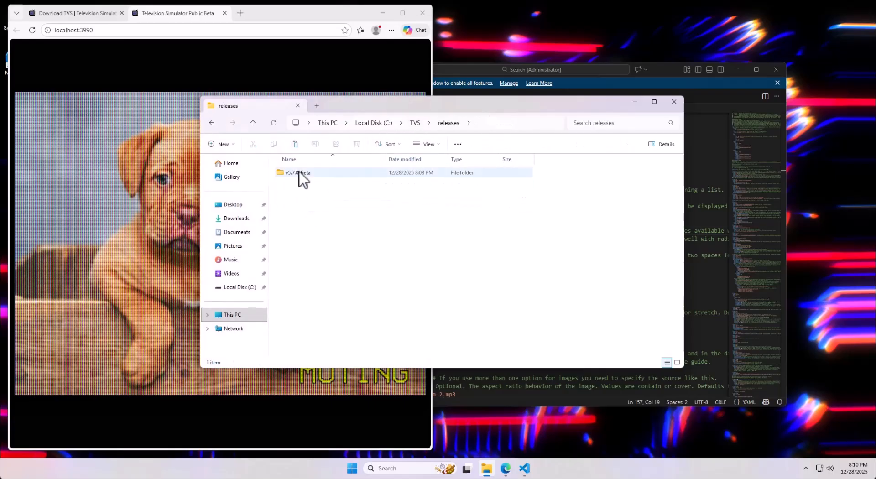
pyautogui.doubleClick(299, 174)
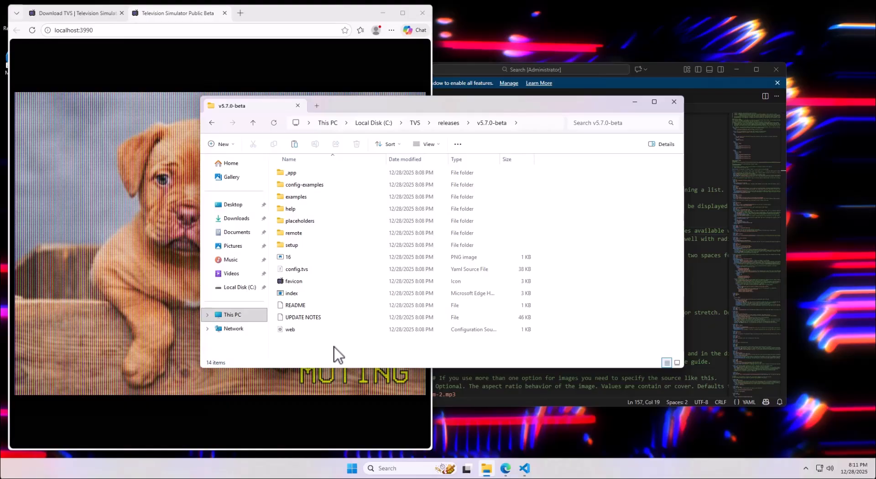
# - Return to the configurations\default folder to view its files, and close File Explorer
pyautogui.click(420, 124)
pyautogui.click(351, 173)
pyautogui.doubleClick(351, 174)
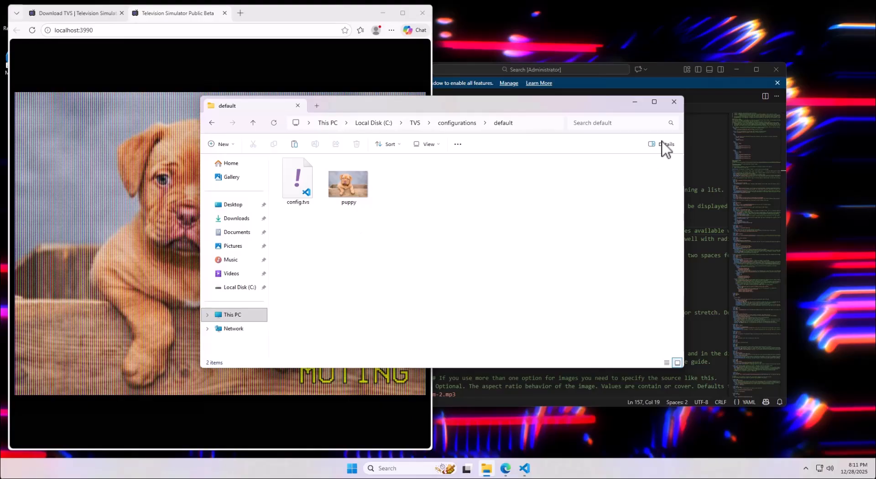
pyautogui.click(673, 102)
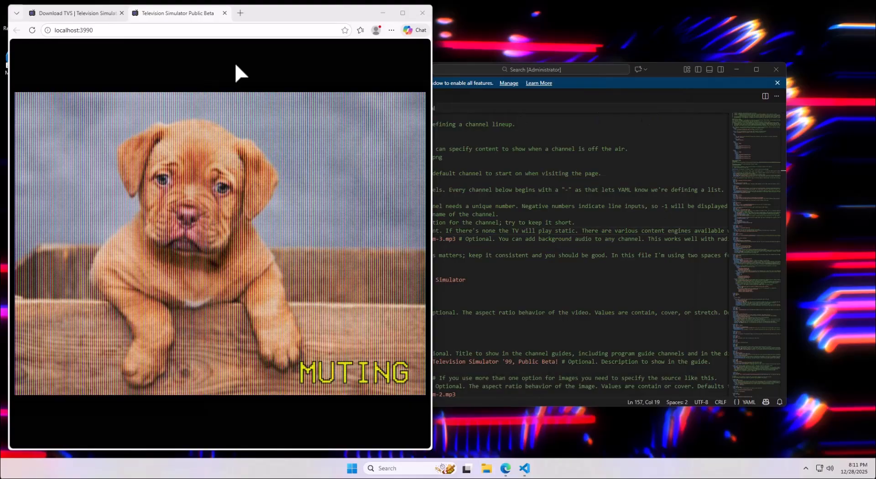
# - Close the simulator's browser tab and open the Using the Launcher guide from the documentation's download page
pyautogui.middleClick(200, 15)
pyautogui.scroll(-2, 252, 256)
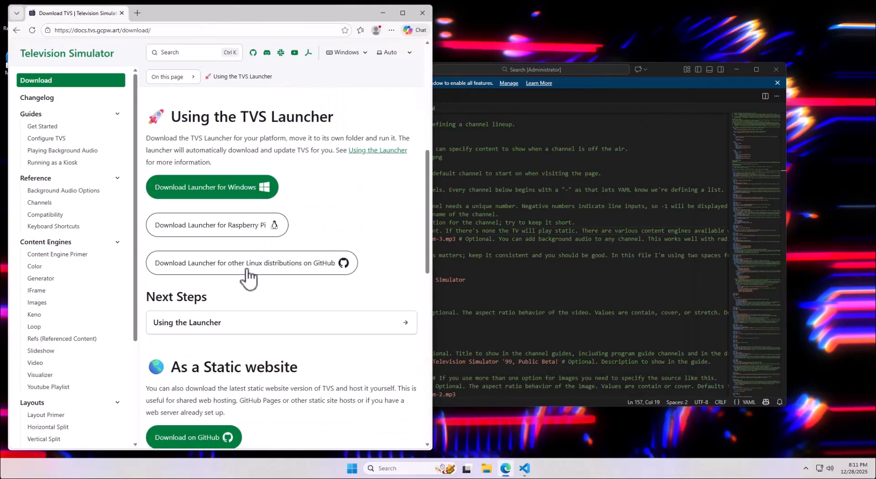
pyautogui.click(208, 325)
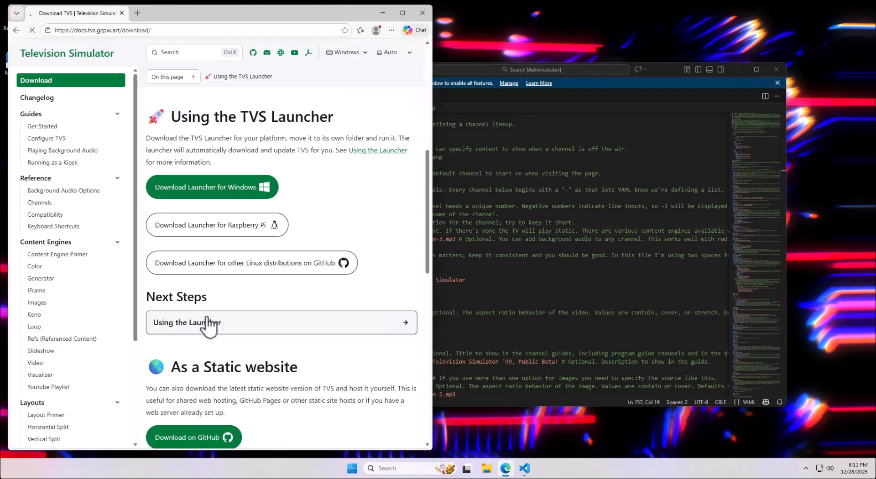
pyautogui.scroll(-4, 230, 270)
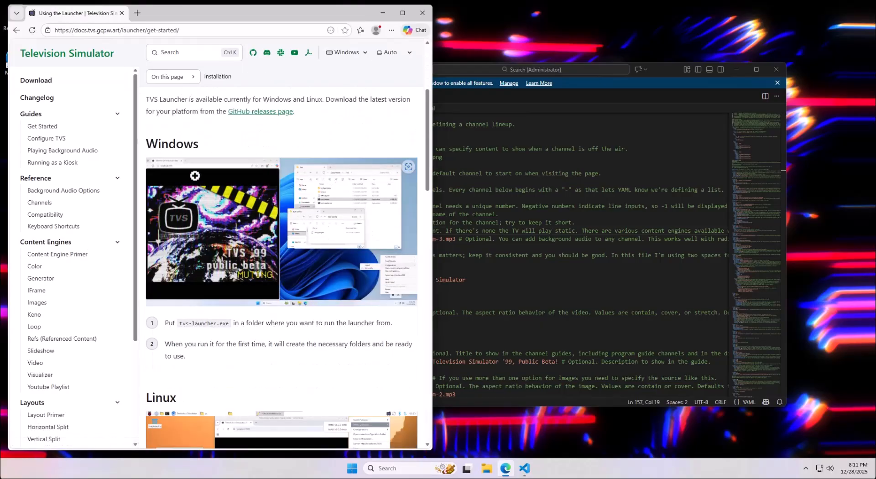
# - Enlarge the guide's Linux screenshot of TVS Launcher on Raspberry Pi OS in a maximized browser window
pyautogui.scroll(-7, 196, 177)
pyautogui.click(288, 139)
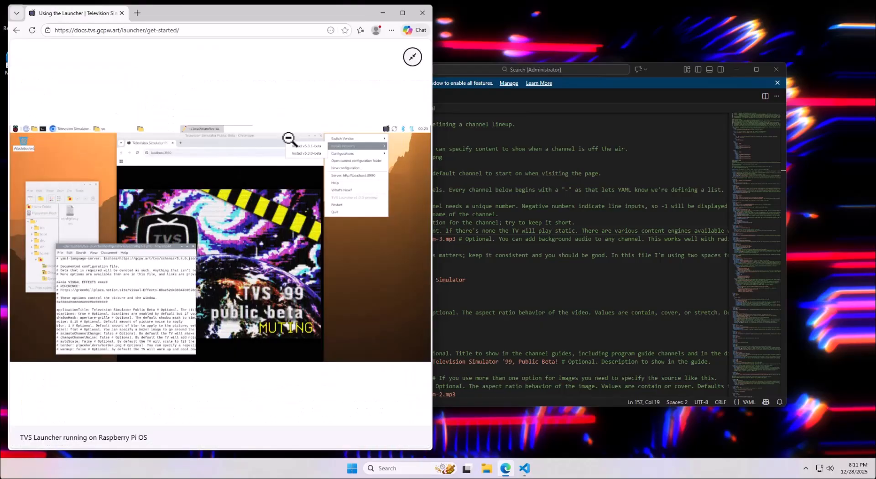
pyautogui.click(402, 13)
pyautogui.click(403, 216)
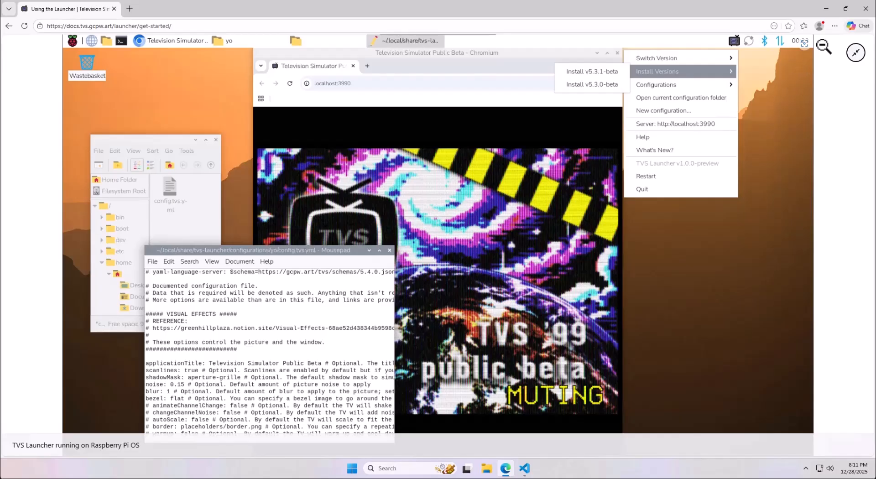
# - Close the enlarged screenshot, the Edge window and Visual Studio Code
pyautogui.click(858, 53)
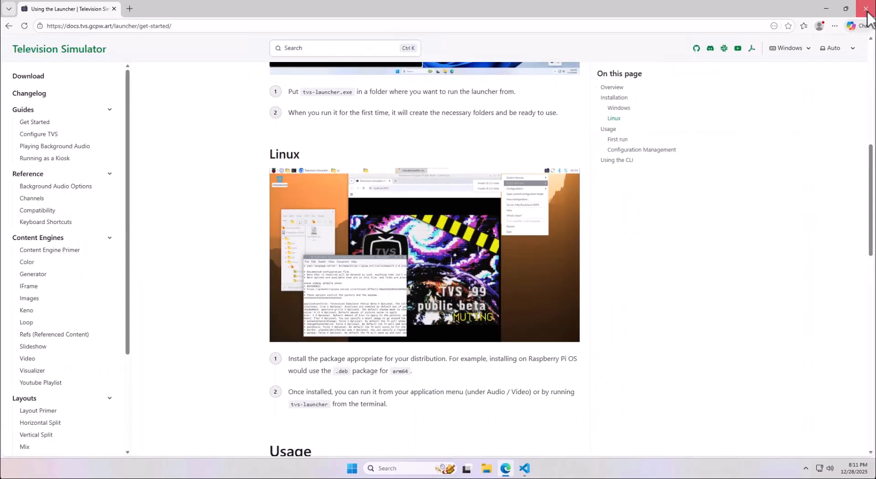
pyautogui.click(865, 8)
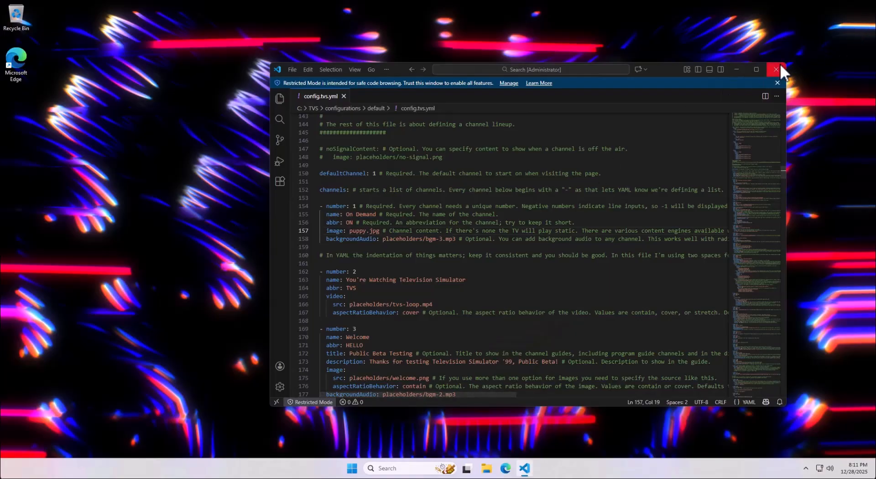
pyautogui.click(778, 68)
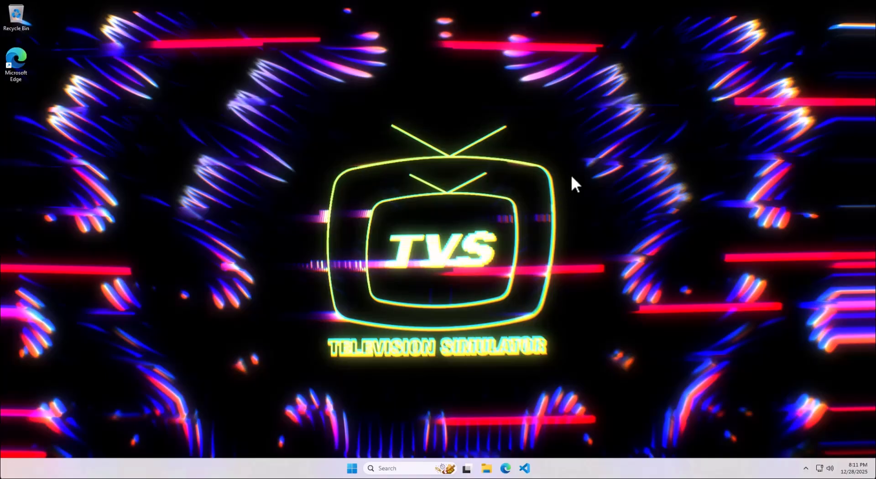